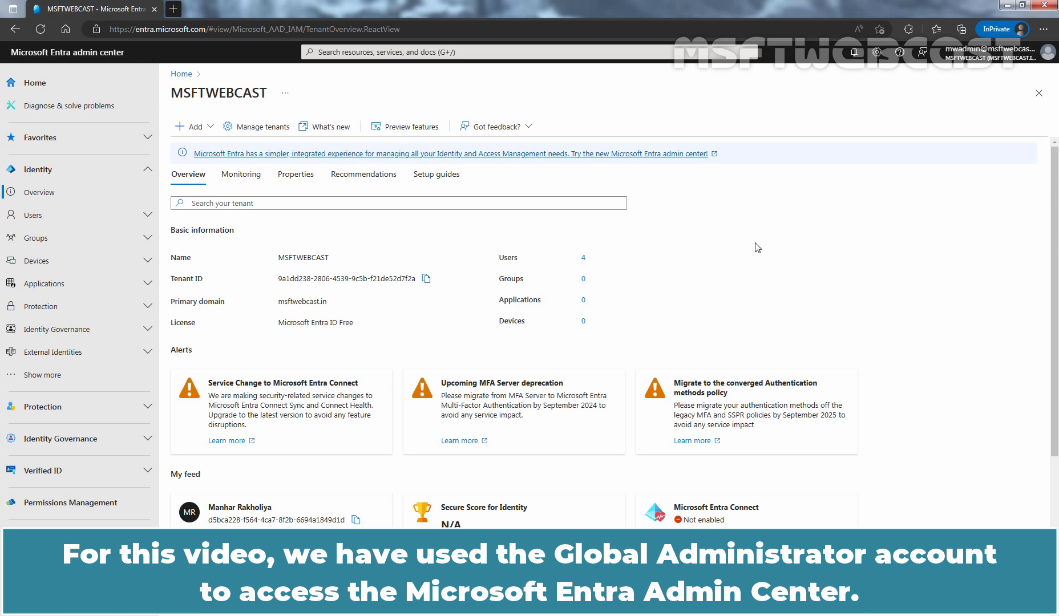
Open the profile of the last user in the tenant's list of all users
left_click(146, 218)
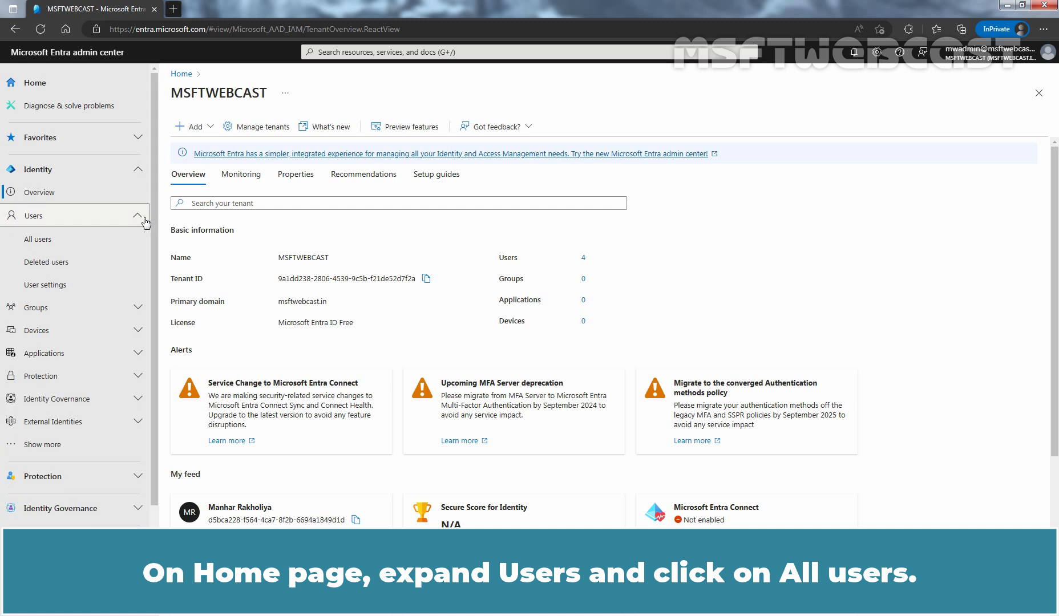
left_click(59, 242)
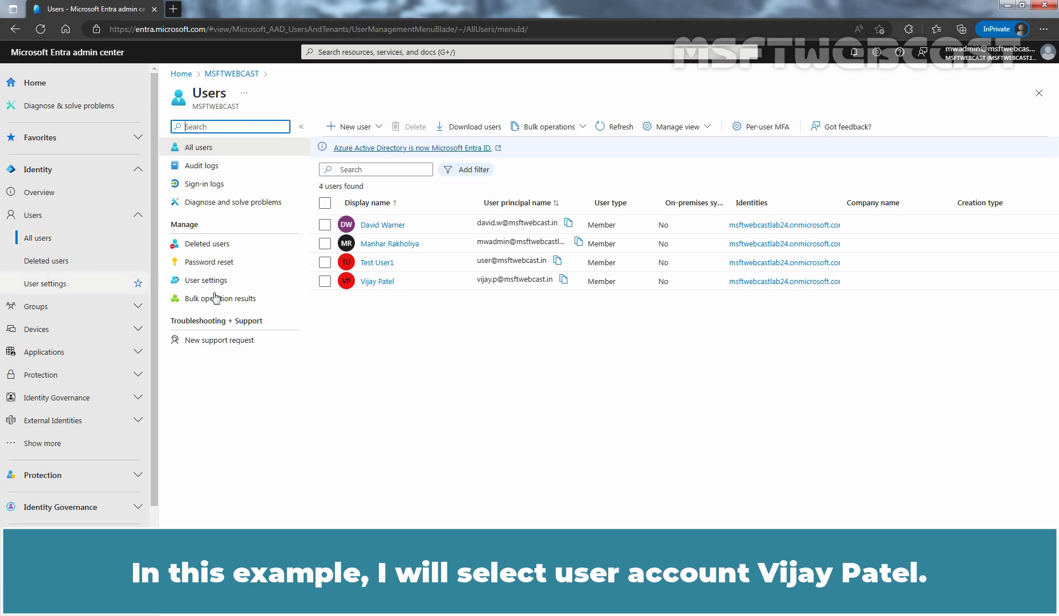
left_click(378, 282)
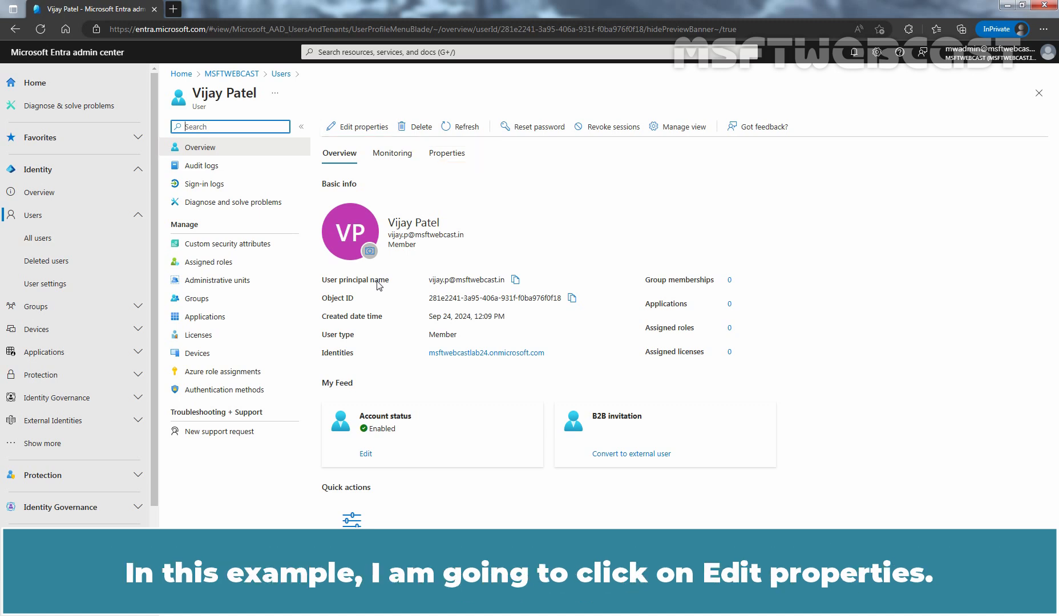
Save the user's job information: title Video Editor, company MSFT Webcast, department Prodcution, an employee ID, type Full-time, hire date Feb 09 2022
left_click(357, 128)
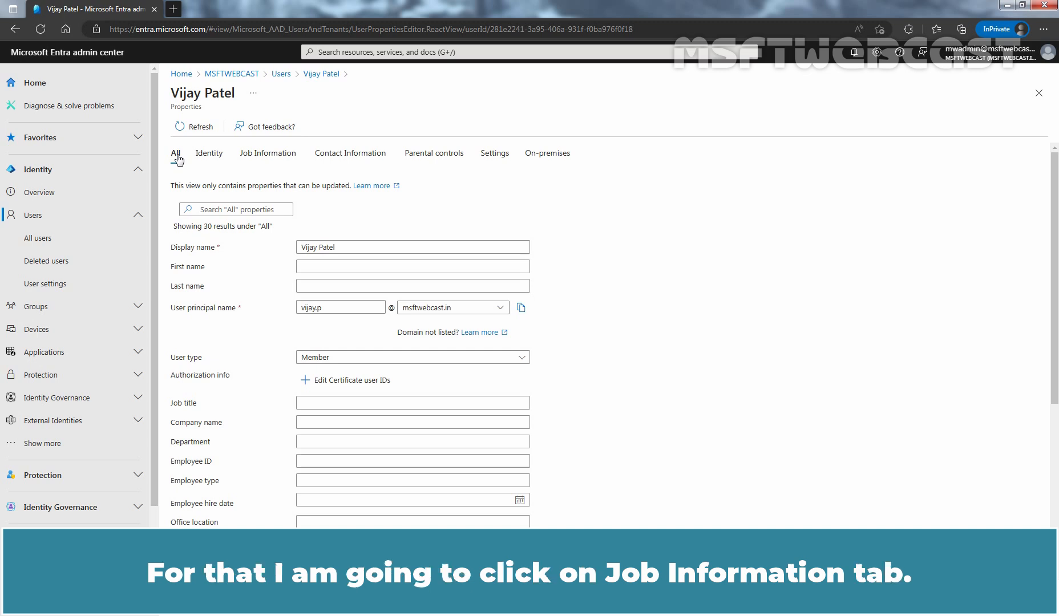
left_click(274, 159)
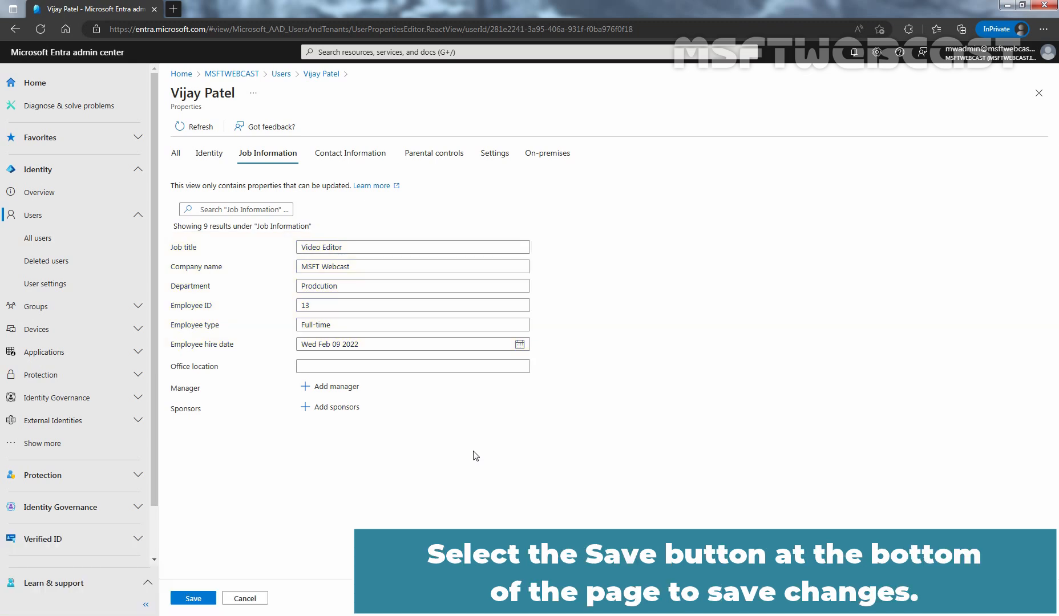
left_click(189, 599)
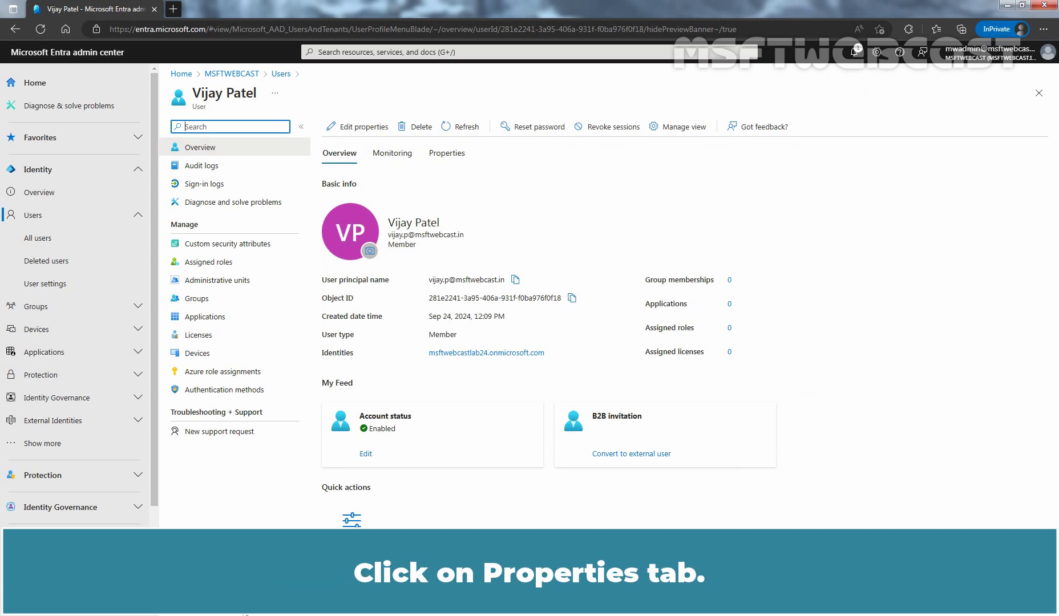
Review the job information in the user's full properties
left_click(447, 157)
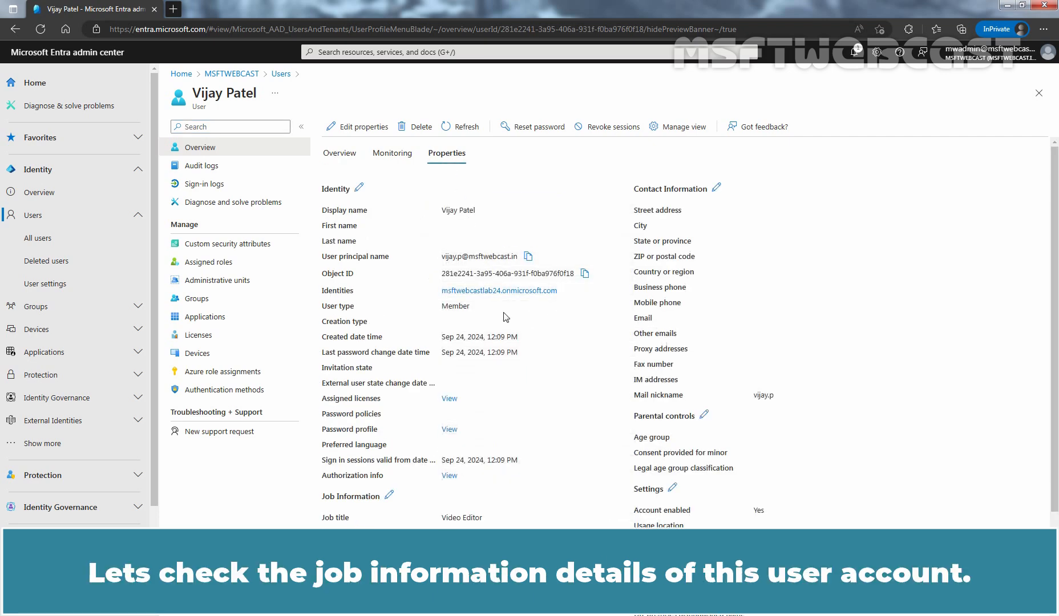
scroll(559, 398, "down", 2)
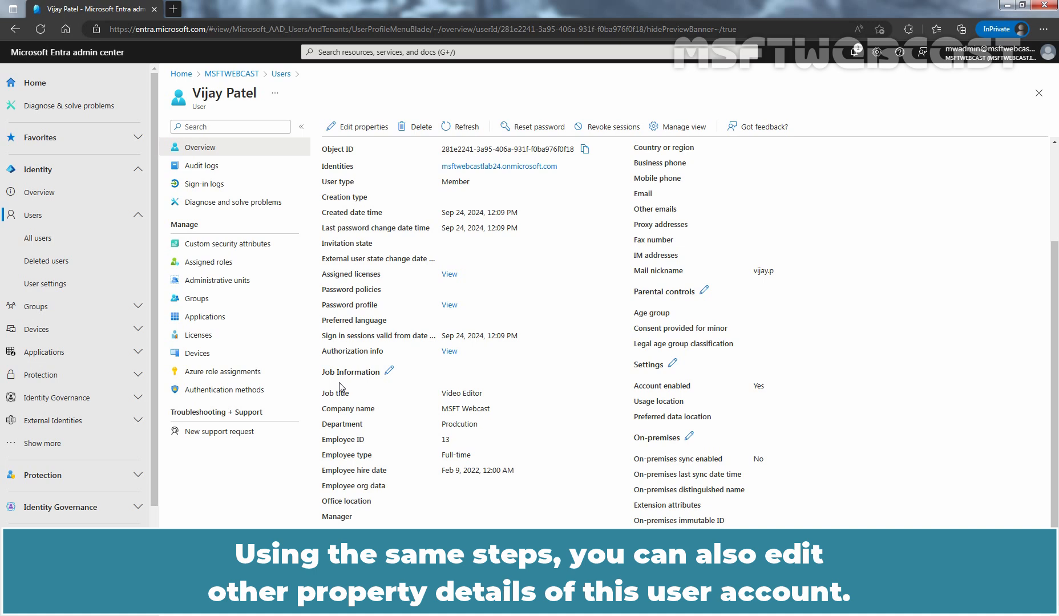
scroll(622, 434, "up", 3)
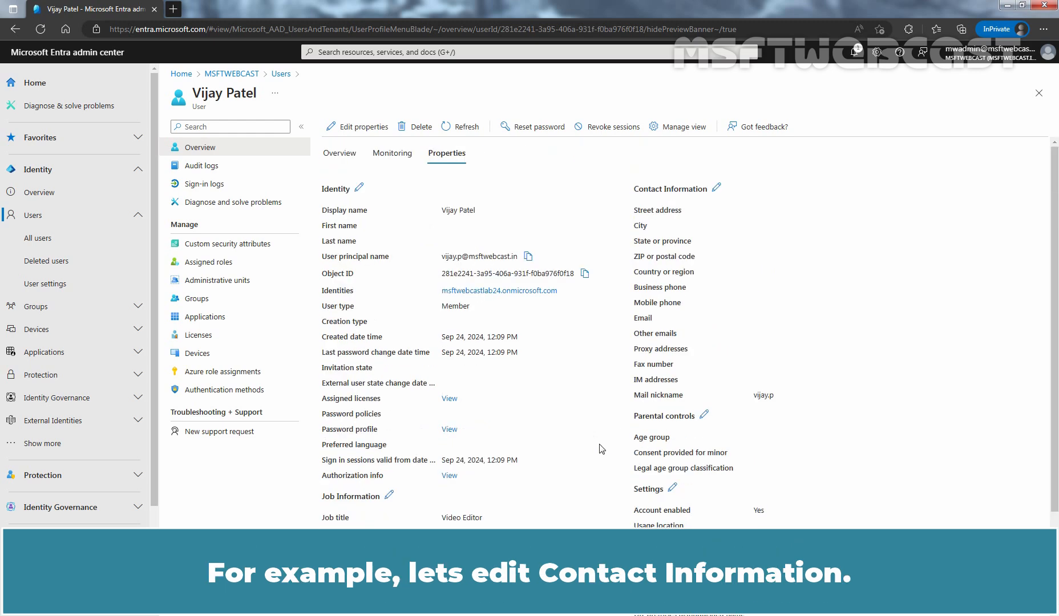
Set the user's contact information to state or province Gujarat and country or region India, and save it
left_click(717, 189)
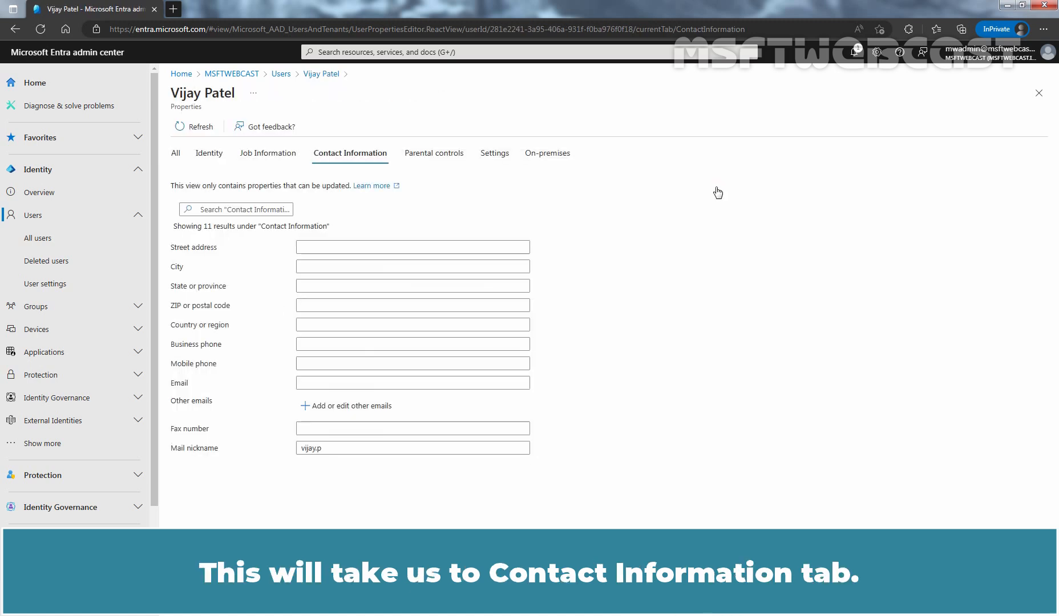
left_click(345, 286)
type("Guj")
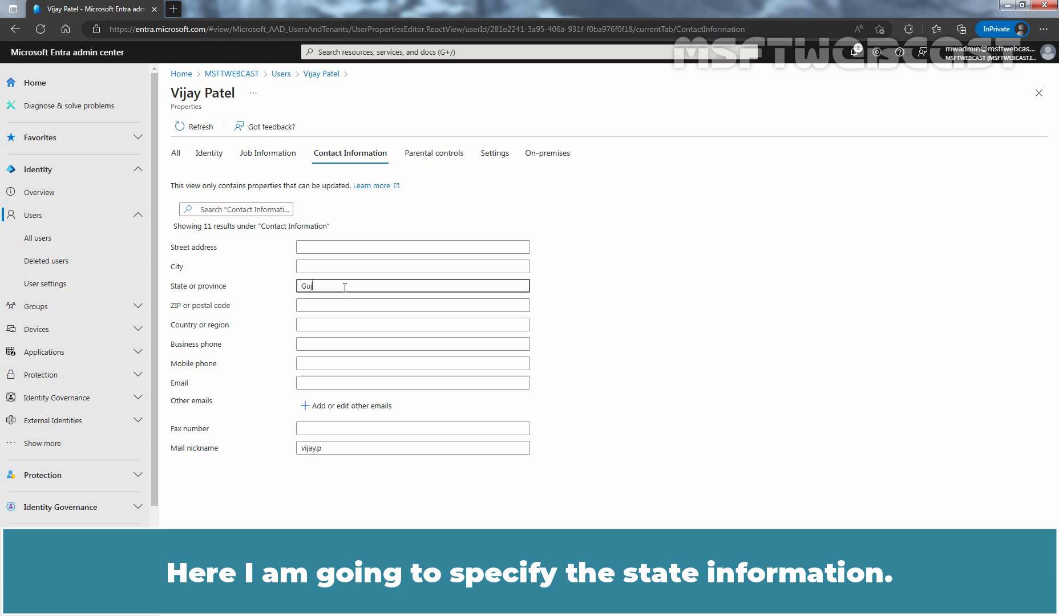
type("arat")
key("Tab")
key("Tab")
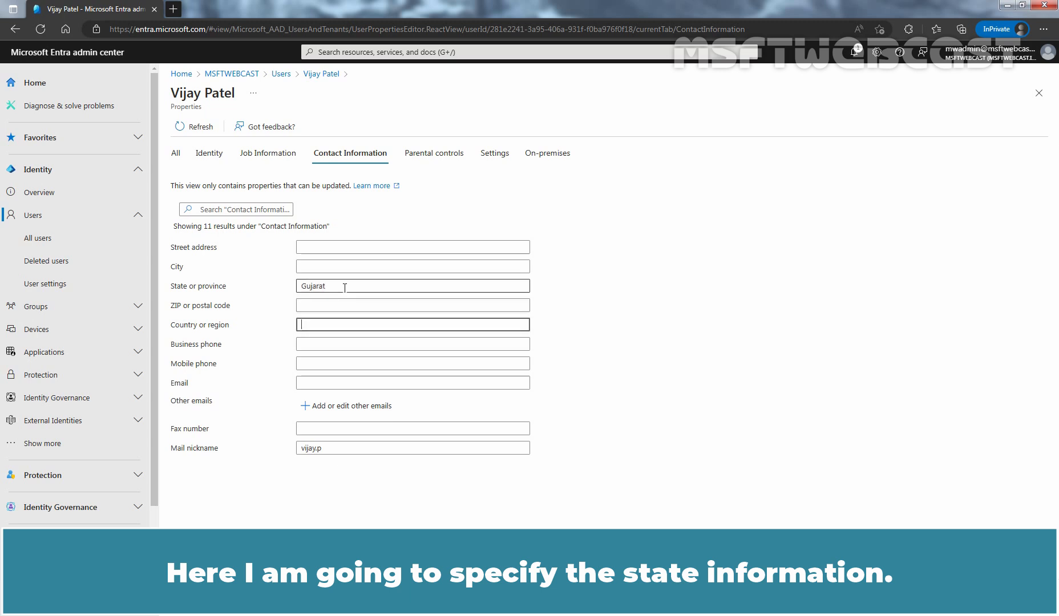
type("India")
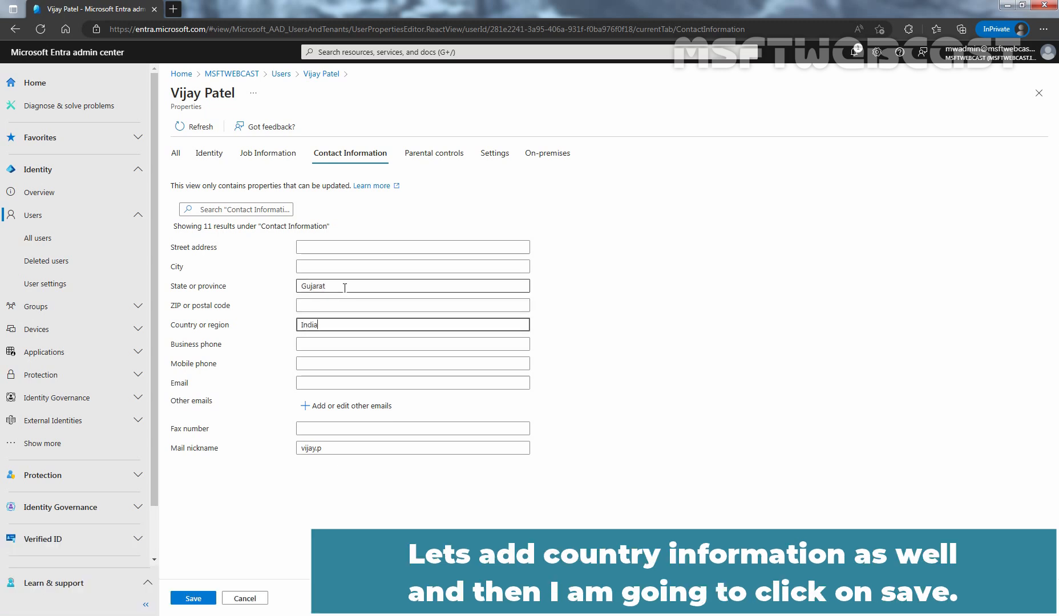
left_click(194, 600)
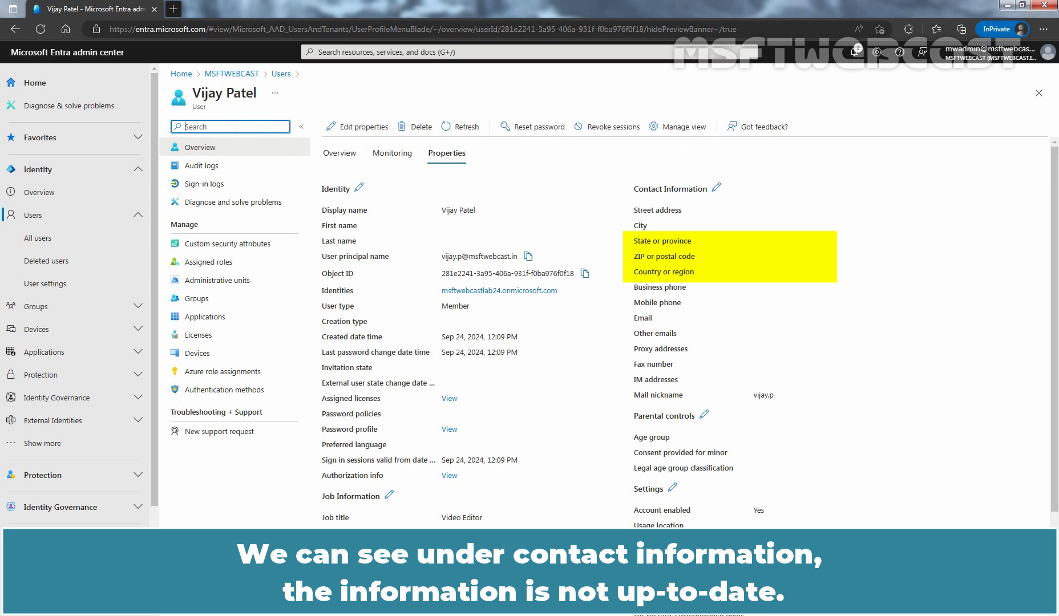
Refresh the user's properties to check the state and country in the contact information
left_click(469, 128)
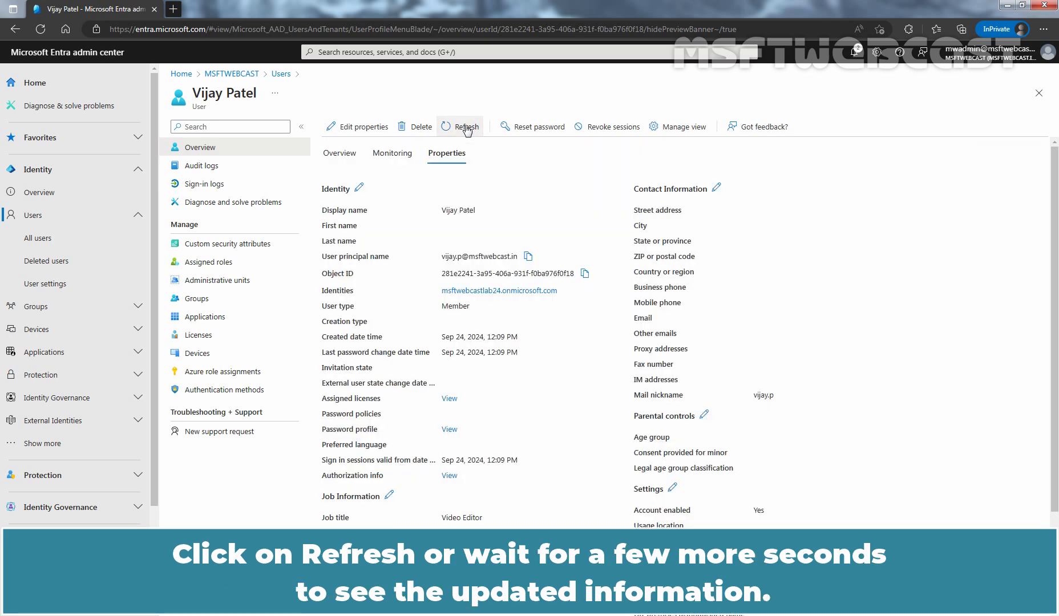
left_click(468, 128)
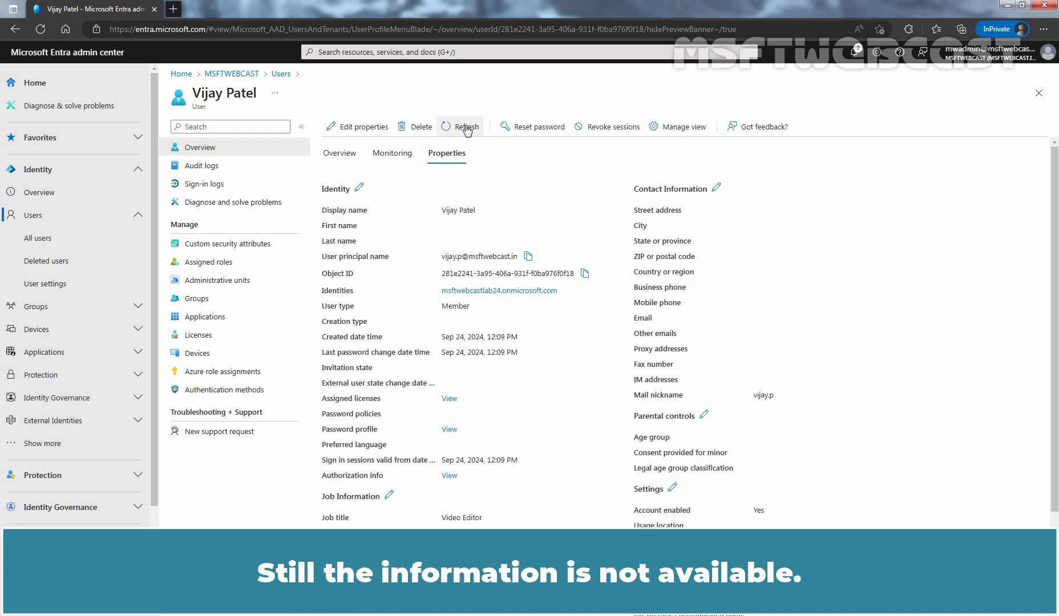
left_click(467, 129)
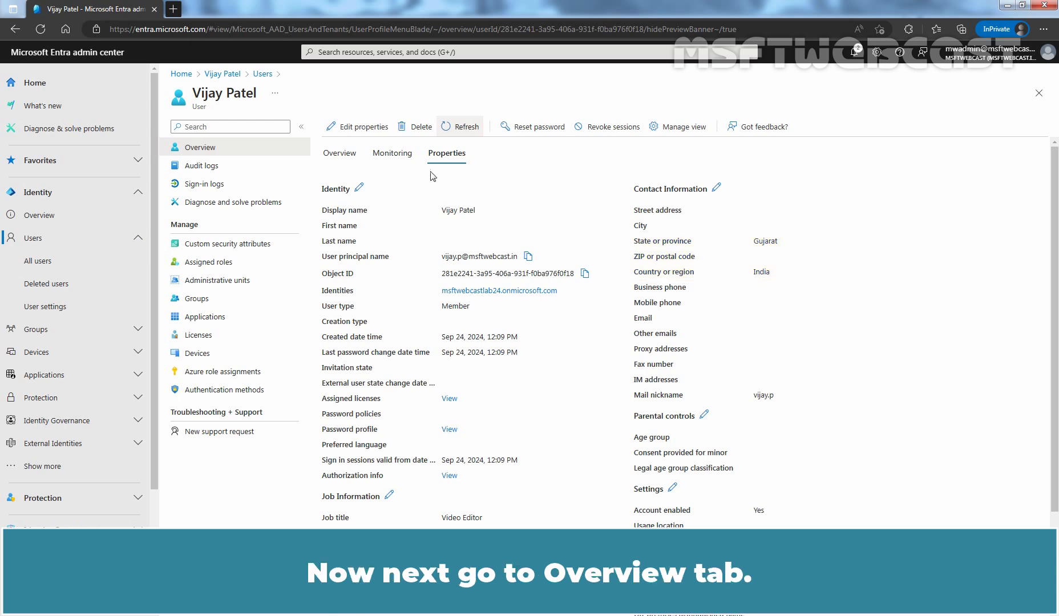
View the upload options for the user's profile photo from the overview and close them without uploading
left_click(340, 159)
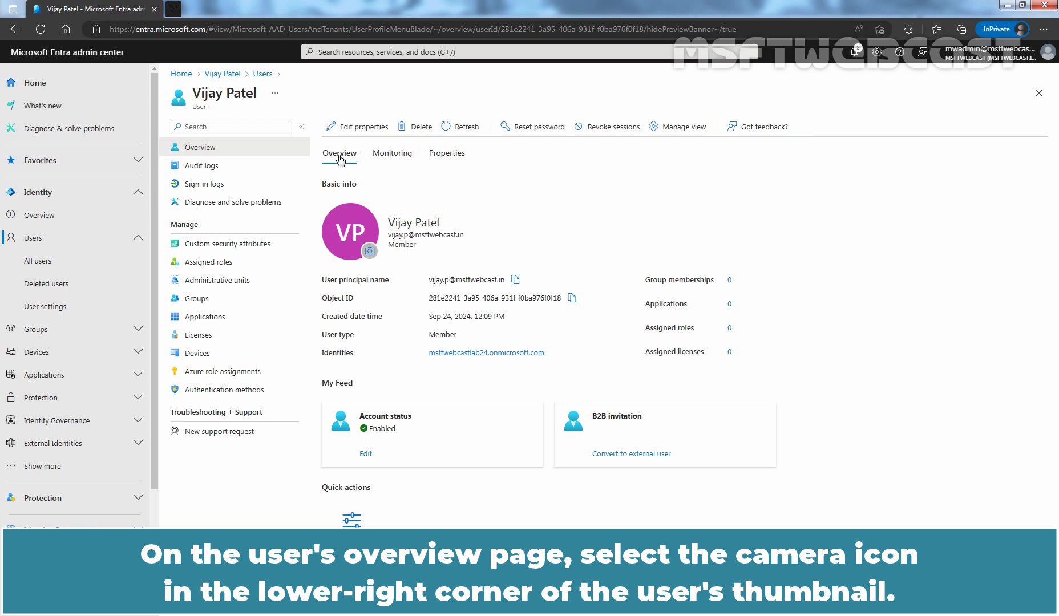
left_click(369, 251)
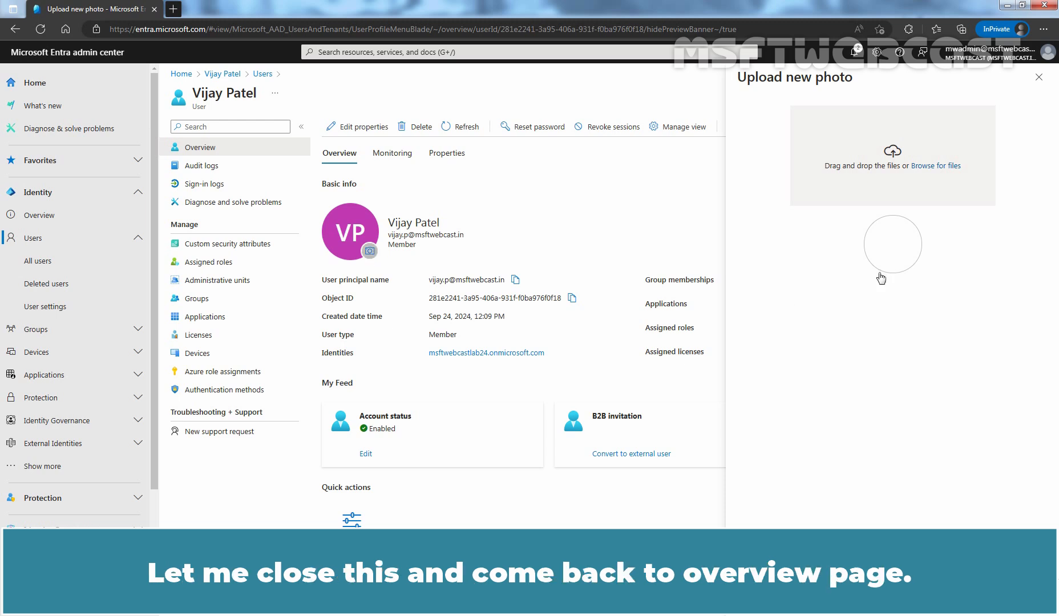
left_click(1039, 78)
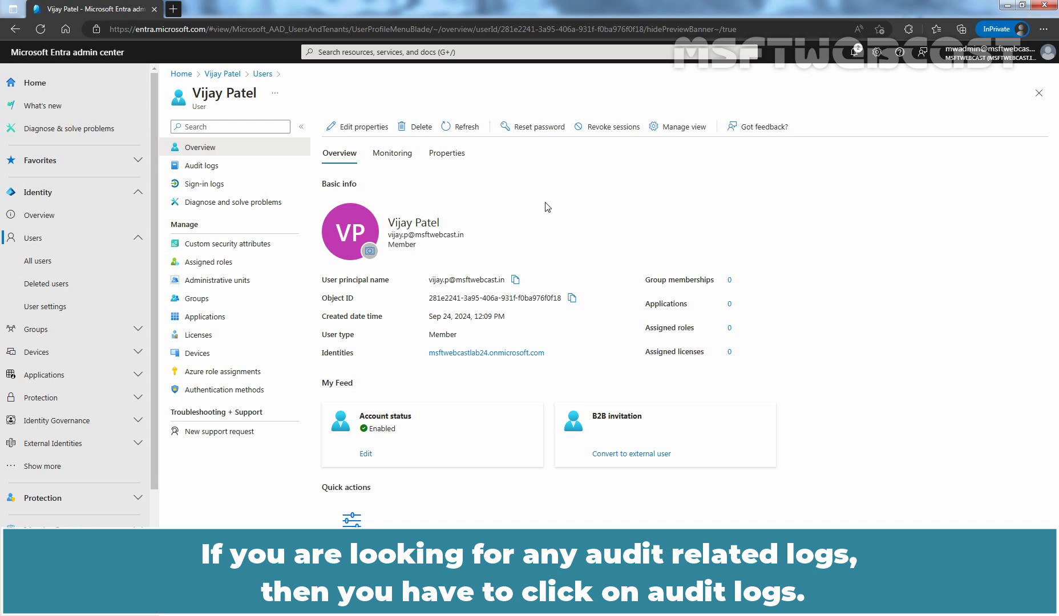
Examine the user's audit logs, sign-in logs and the options for diagnosing and solving problems
left_click(201, 169)
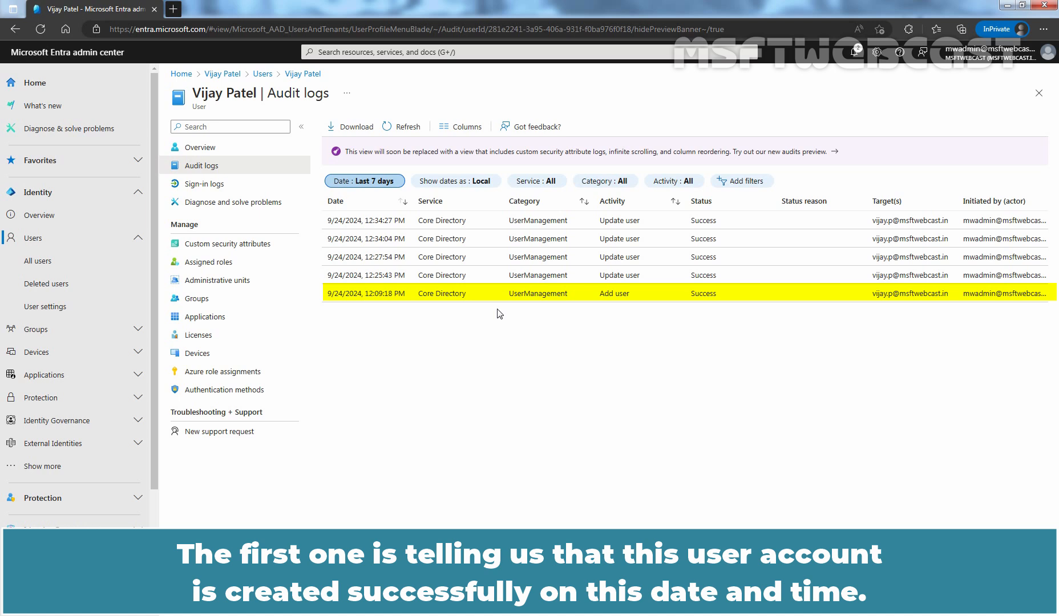
left_click(203, 184)
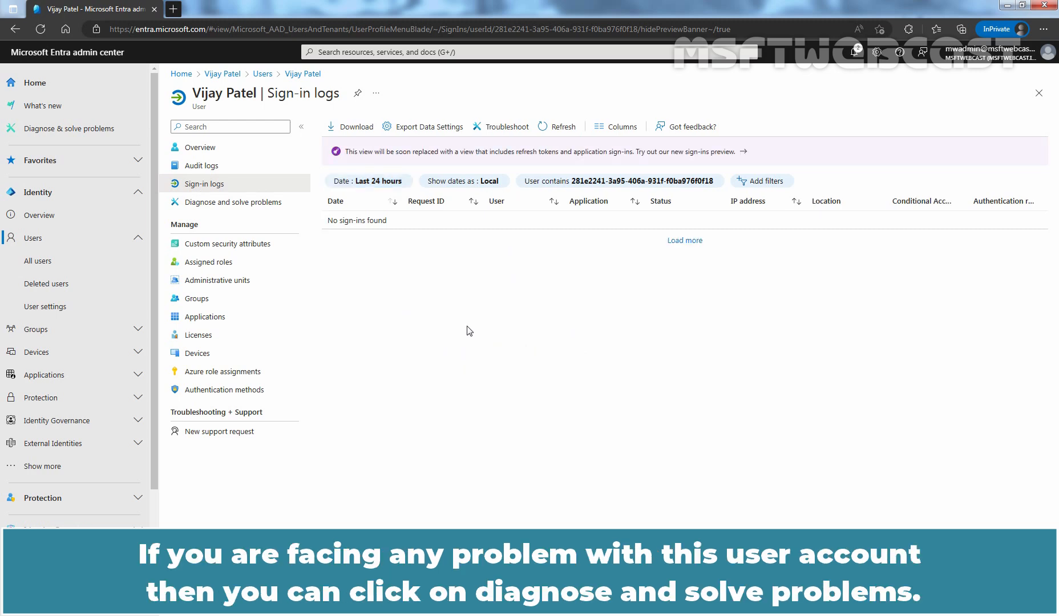
left_click(217, 205)
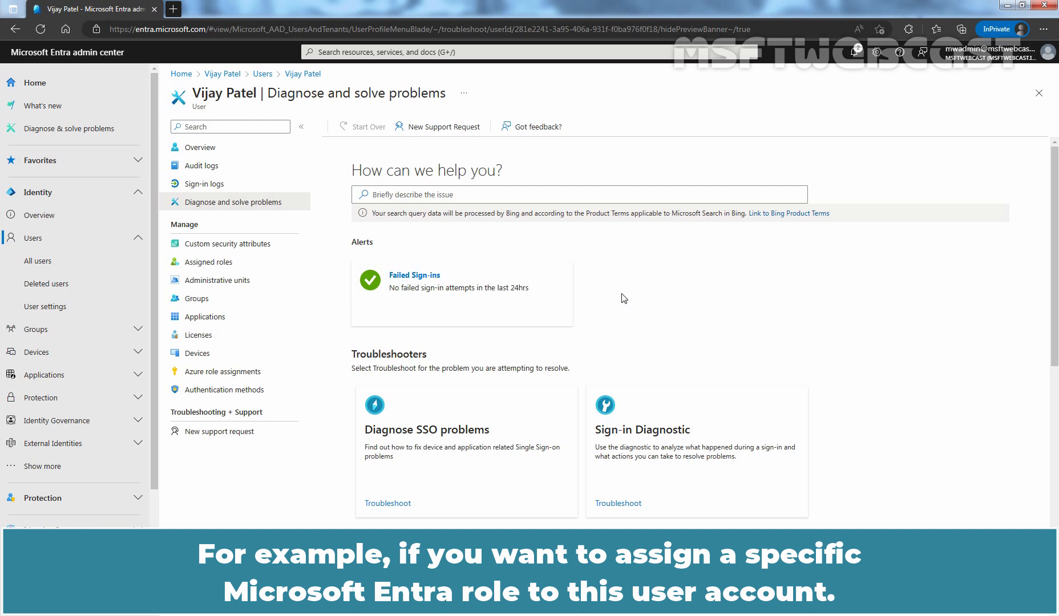
Assign the Application Developer directory role to the user and refresh the list of assigned roles
left_click(209, 263)
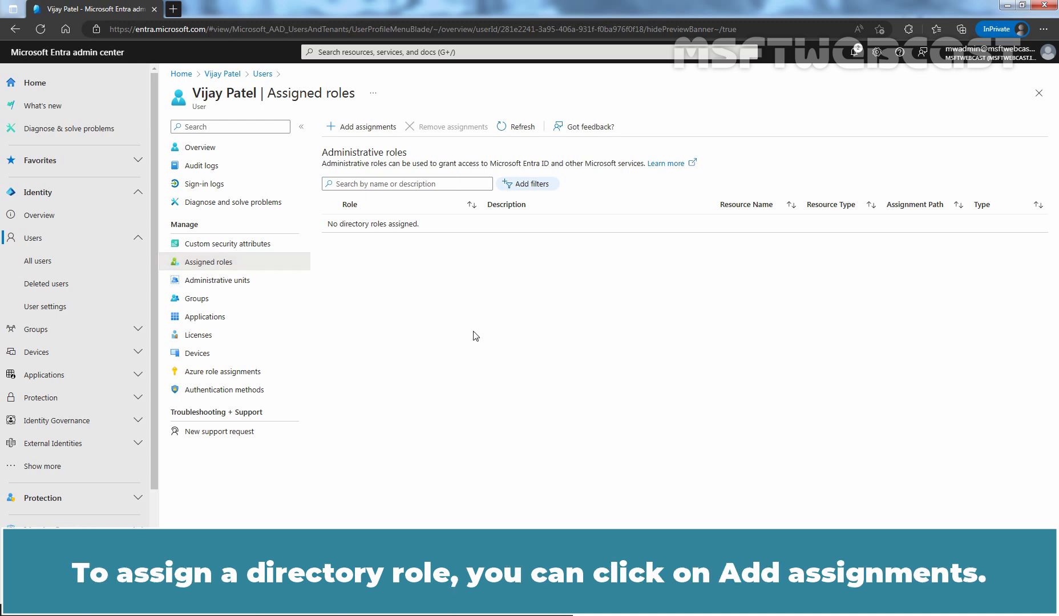
left_click(360, 130)
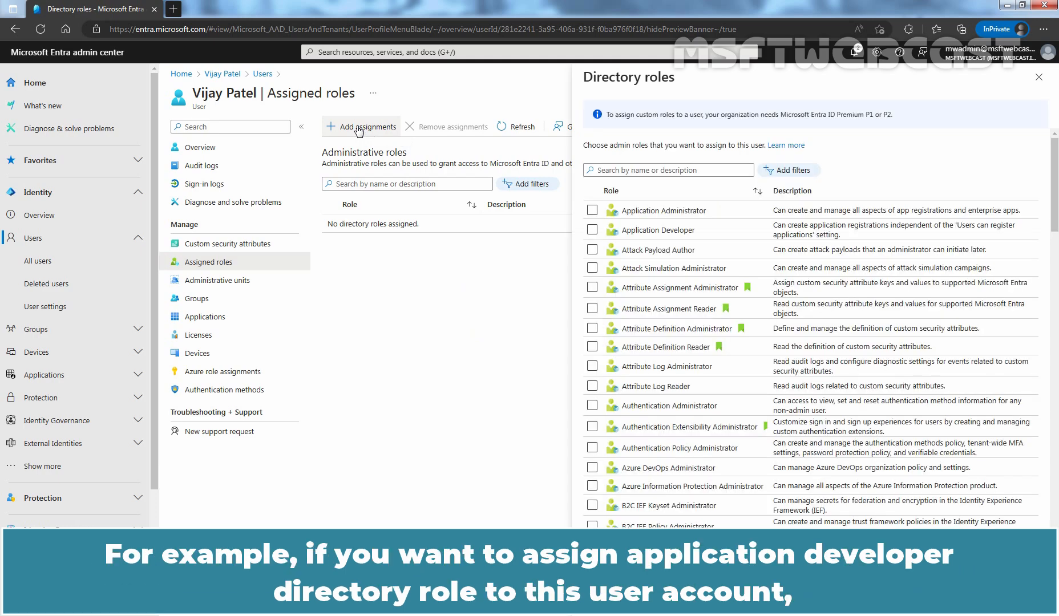
left_click(592, 230)
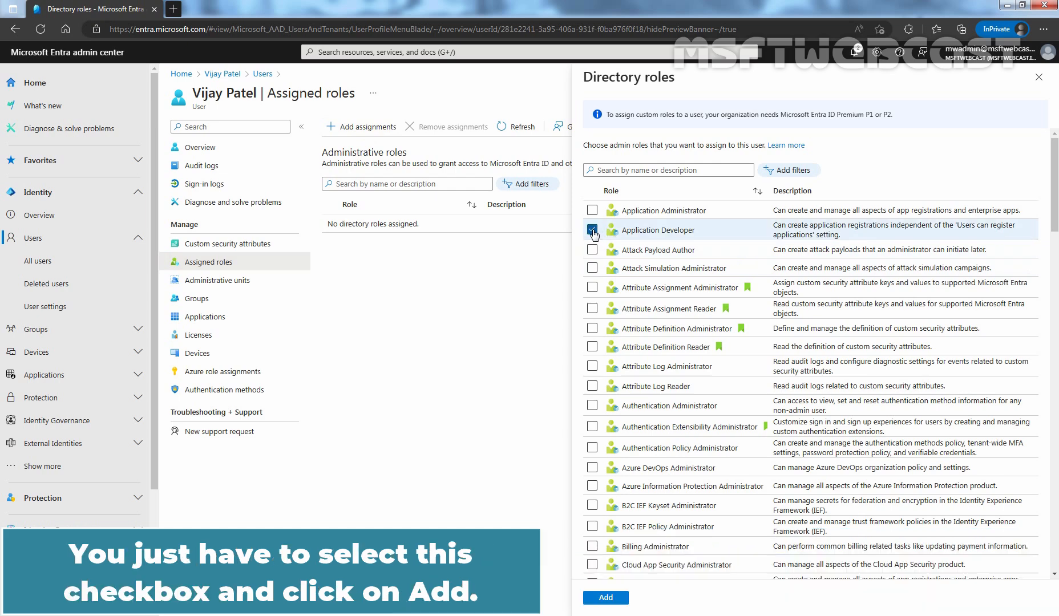
left_click(605, 599)
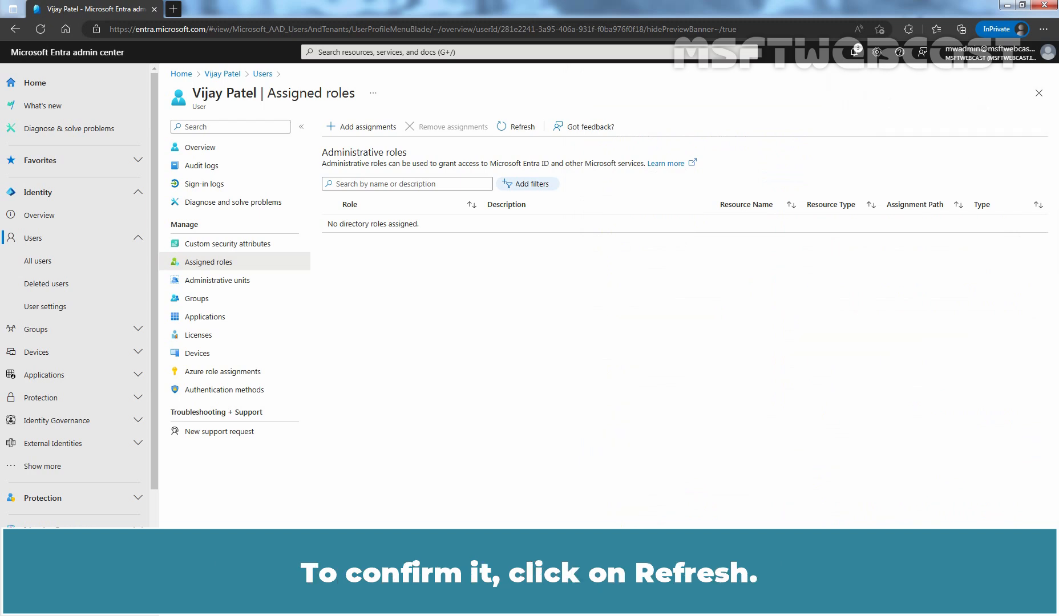
left_click(517, 132)
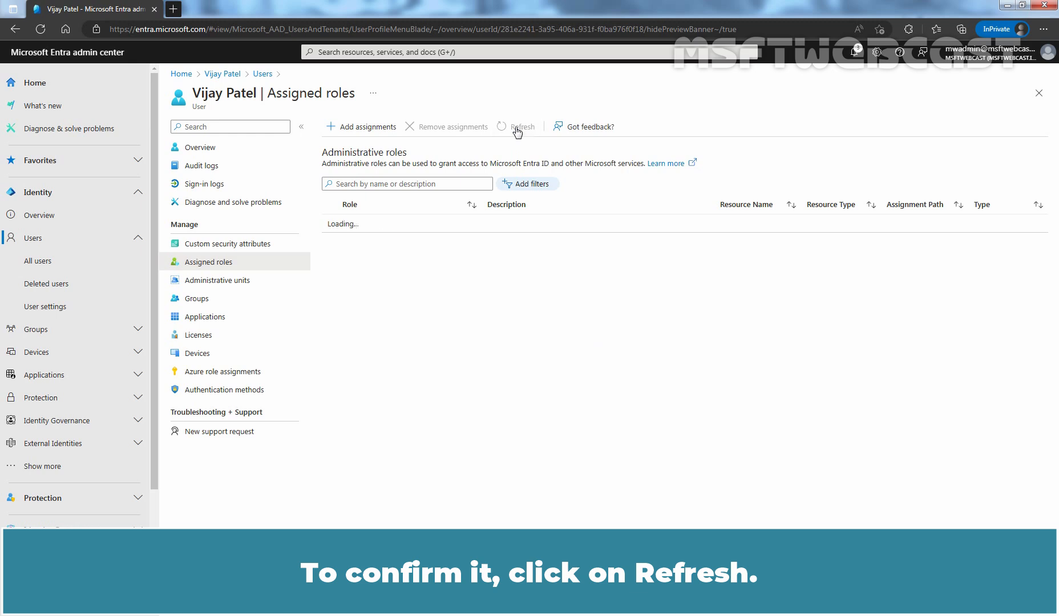
left_click(518, 128)
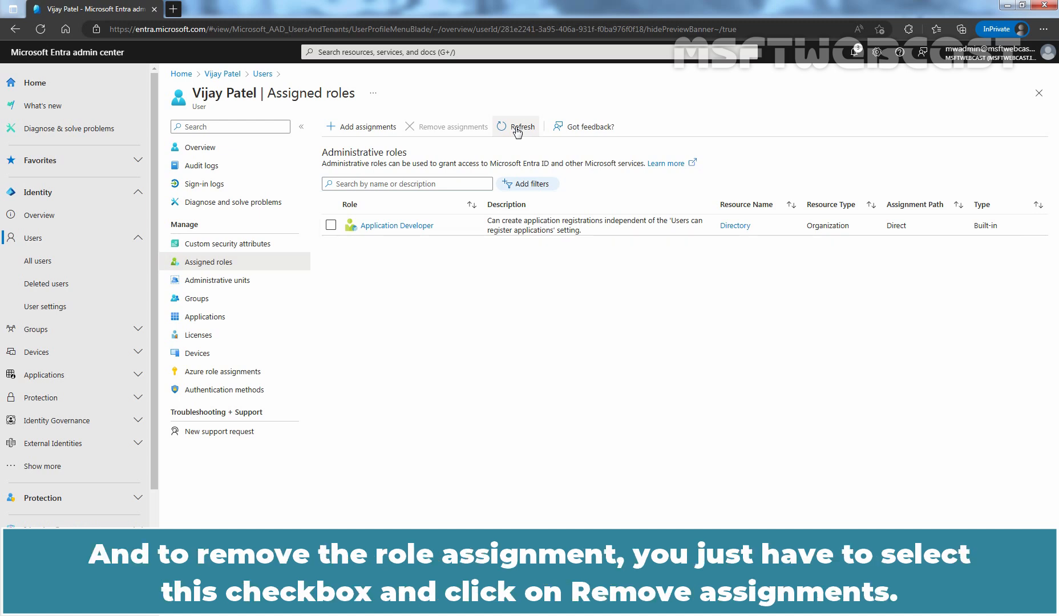
Remove the user's Application Developer role assignment and view the user's group memberships
left_click(332, 225)
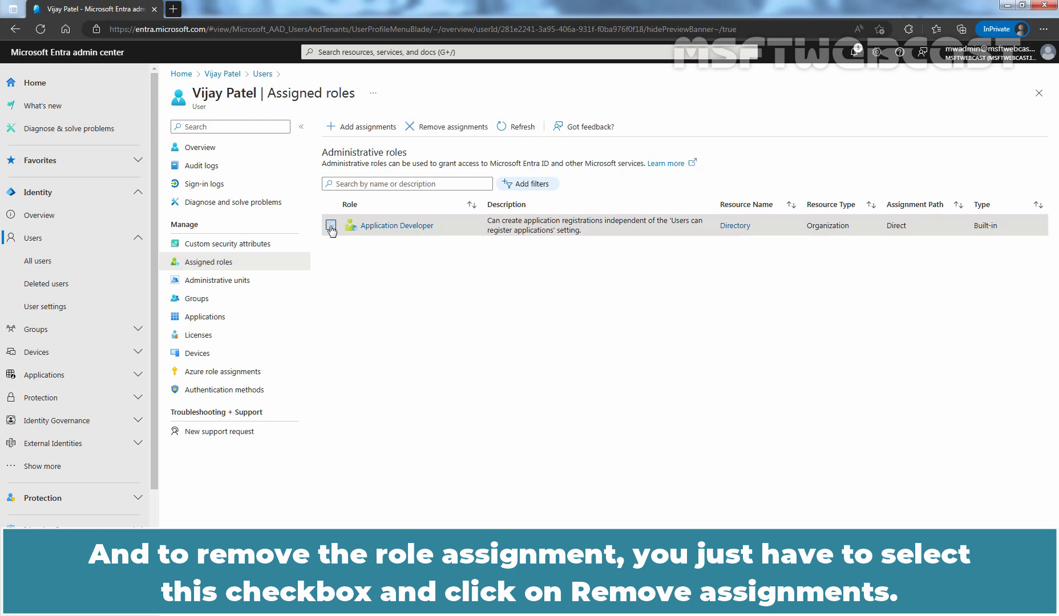
left_click(457, 128)
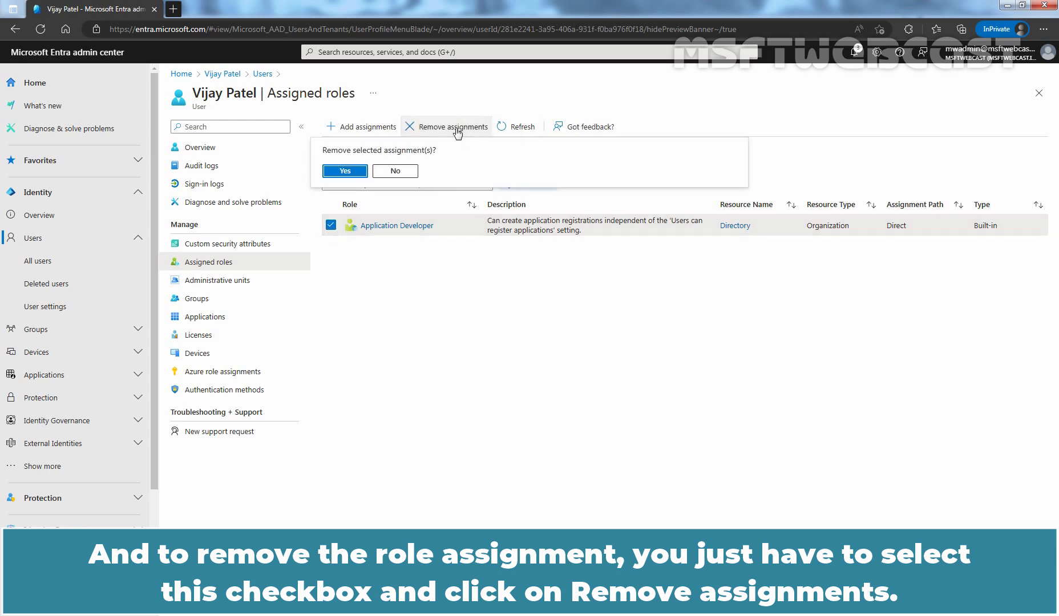
left_click(344, 171)
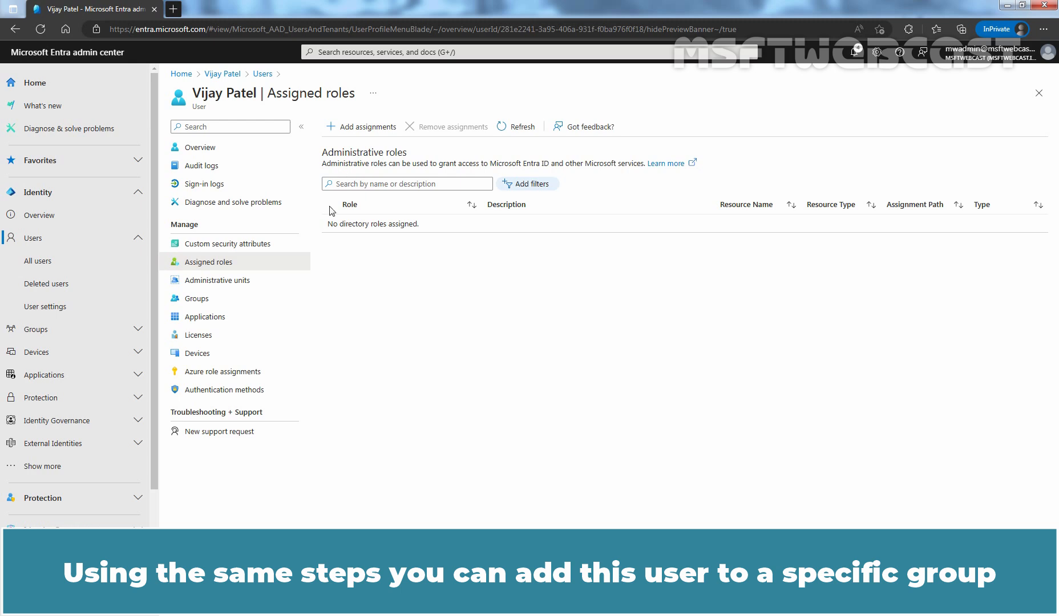
left_click(197, 303)
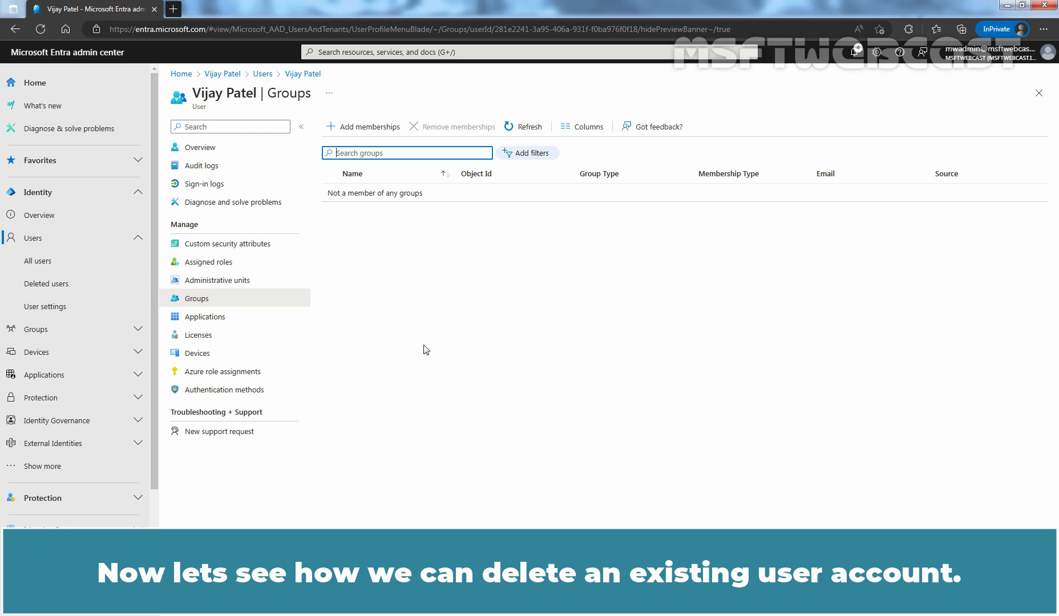
Delete the Test User1 account from the list of all users and refresh the list
left_click(43, 267)
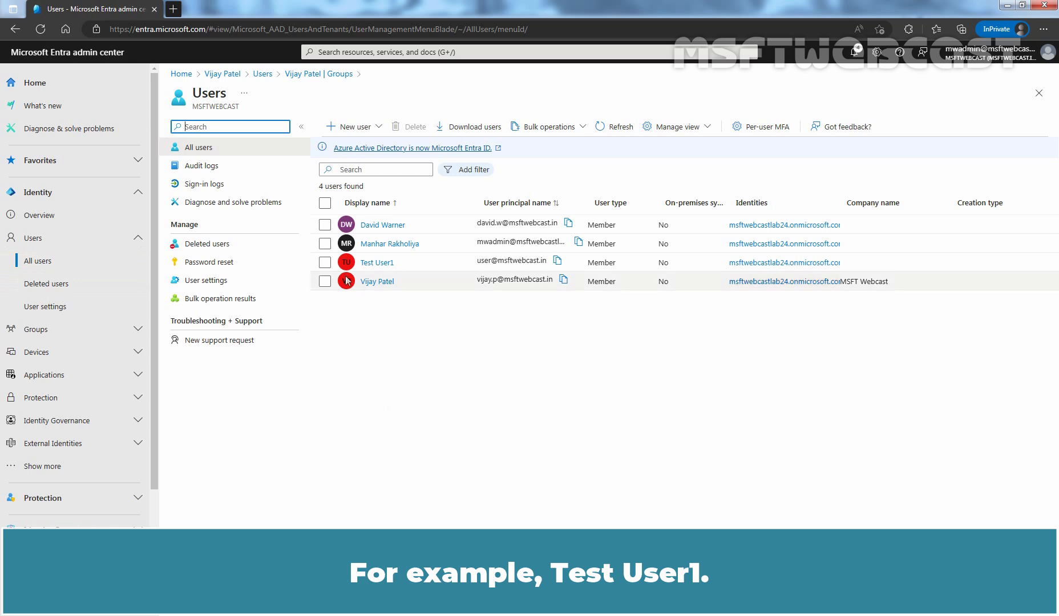
left_click(328, 264)
left_click(328, 264)
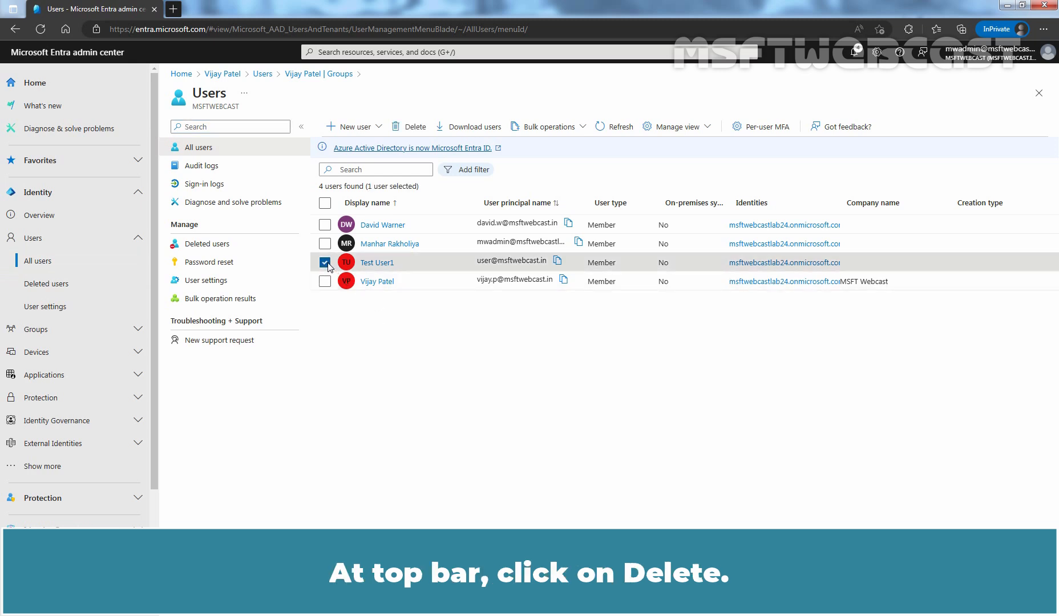
left_click(408, 129)
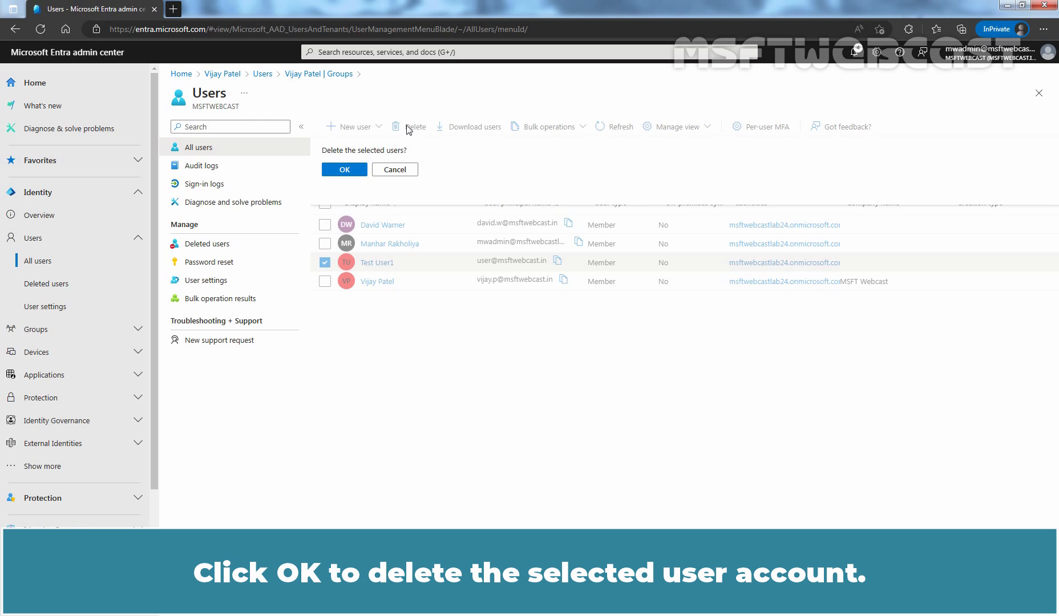
left_click(345, 171)
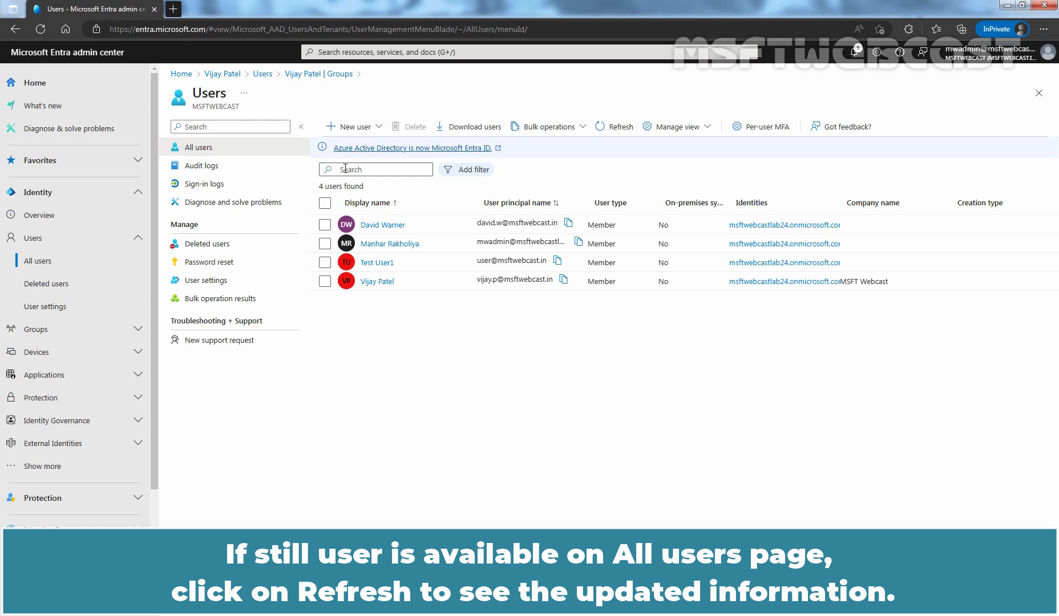
left_click(619, 128)
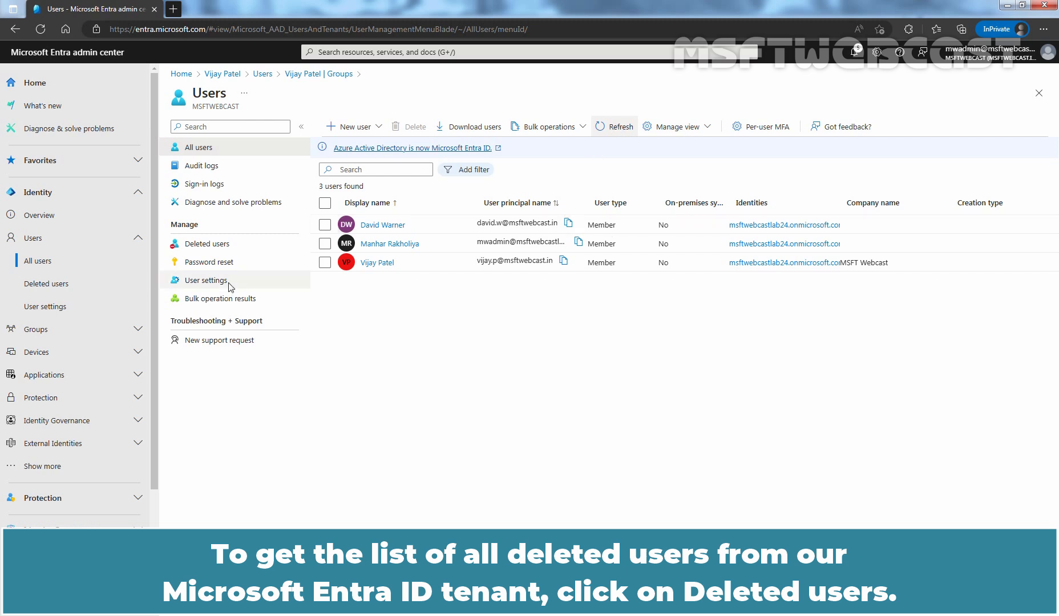
Restore the Test User1 account from the refreshed list of deleted users and return to the list of all users
left_click(48, 288)
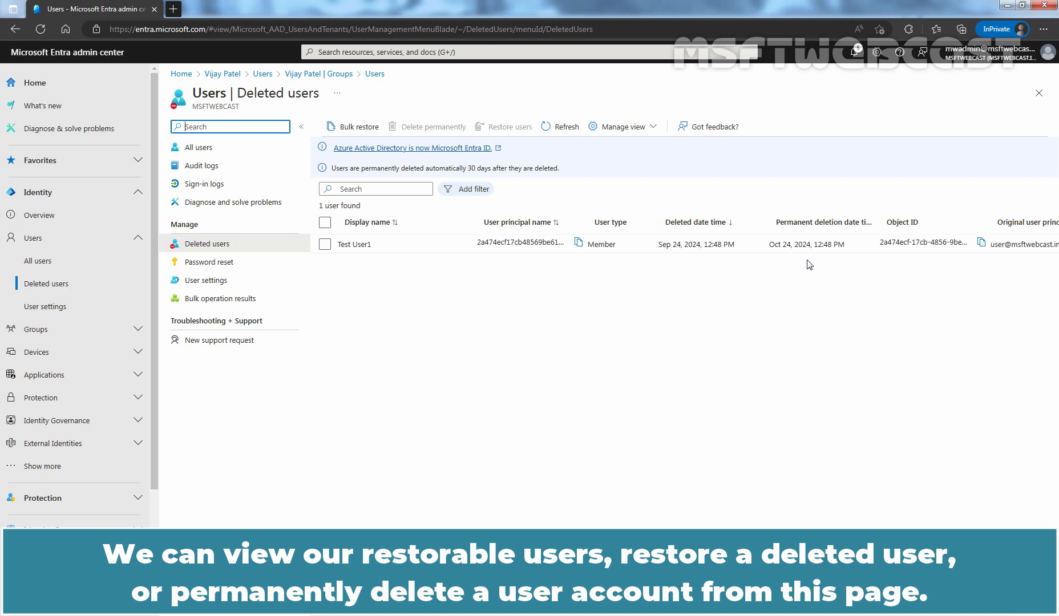
left_click(325, 245)
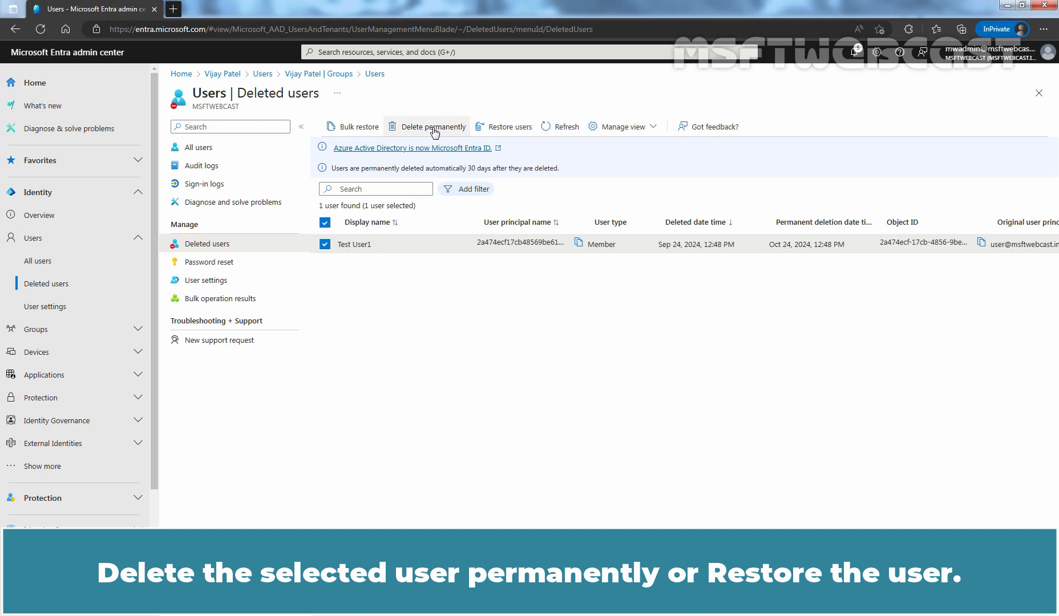
left_click(498, 128)
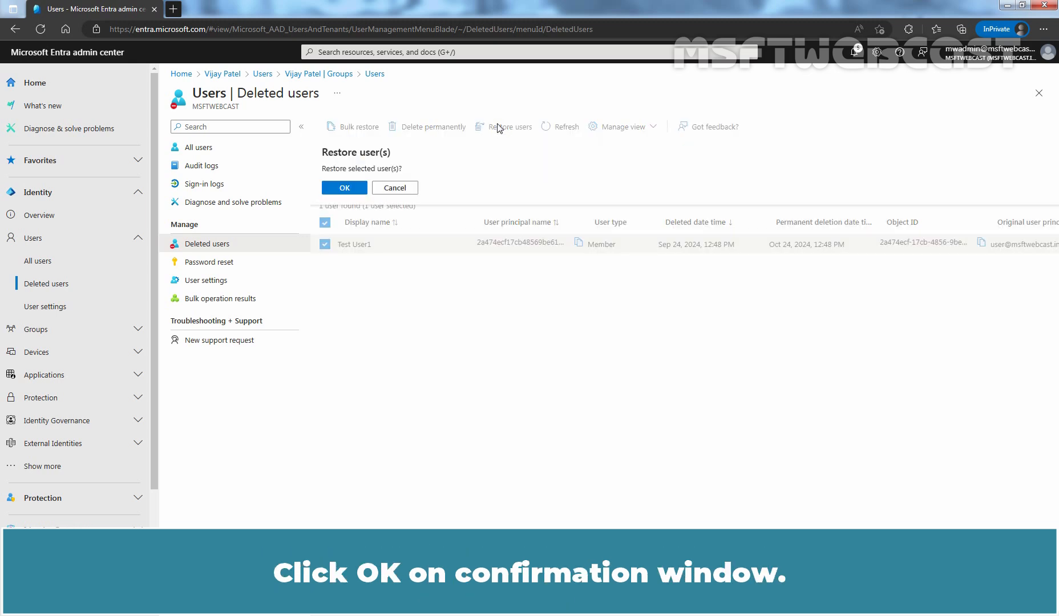
left_click(343, 188)
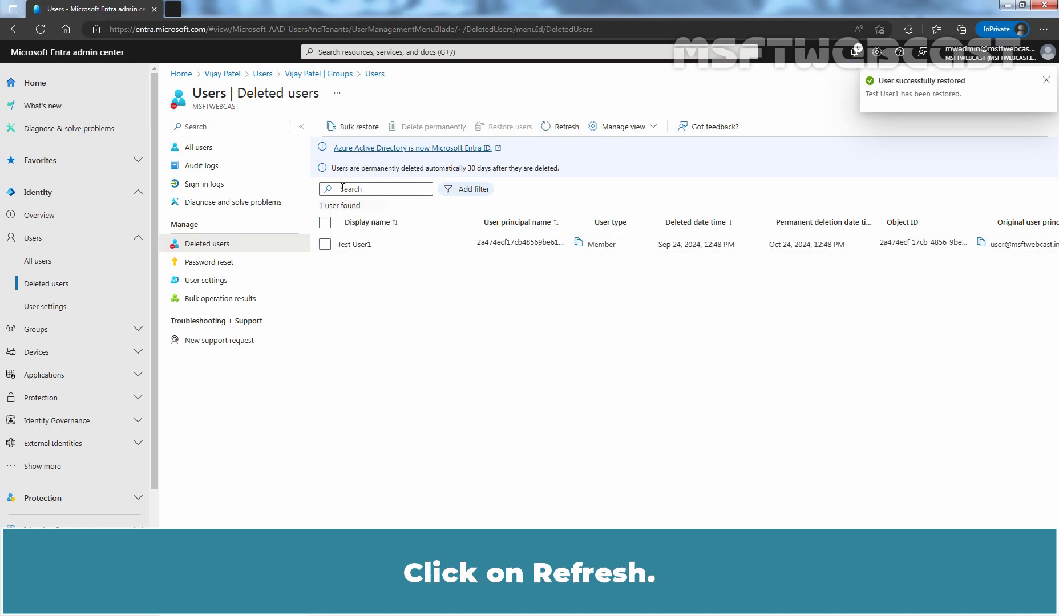
left_click(566, 128)
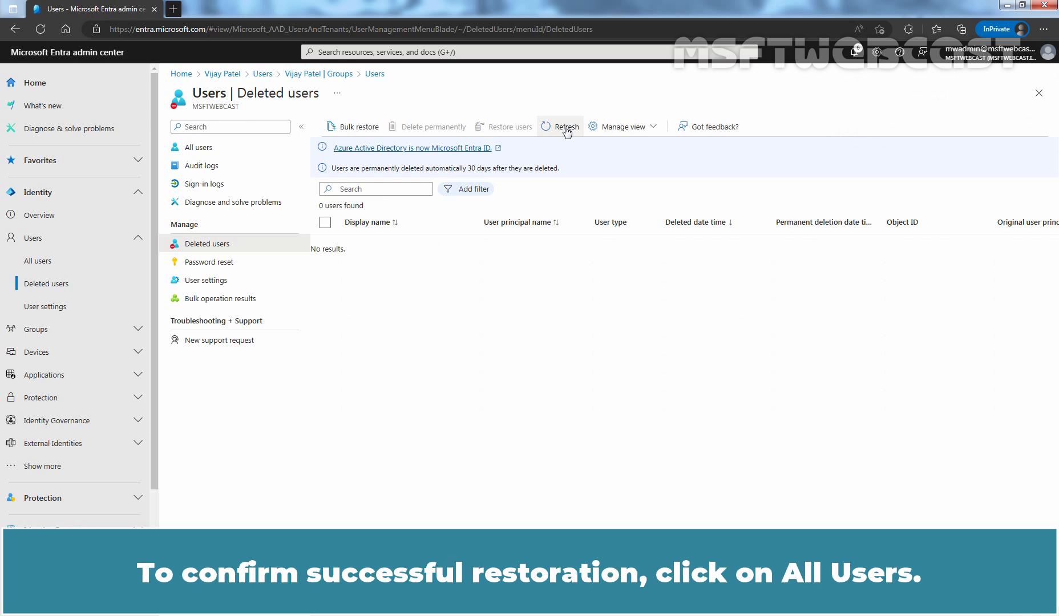
left_click(40, 264)
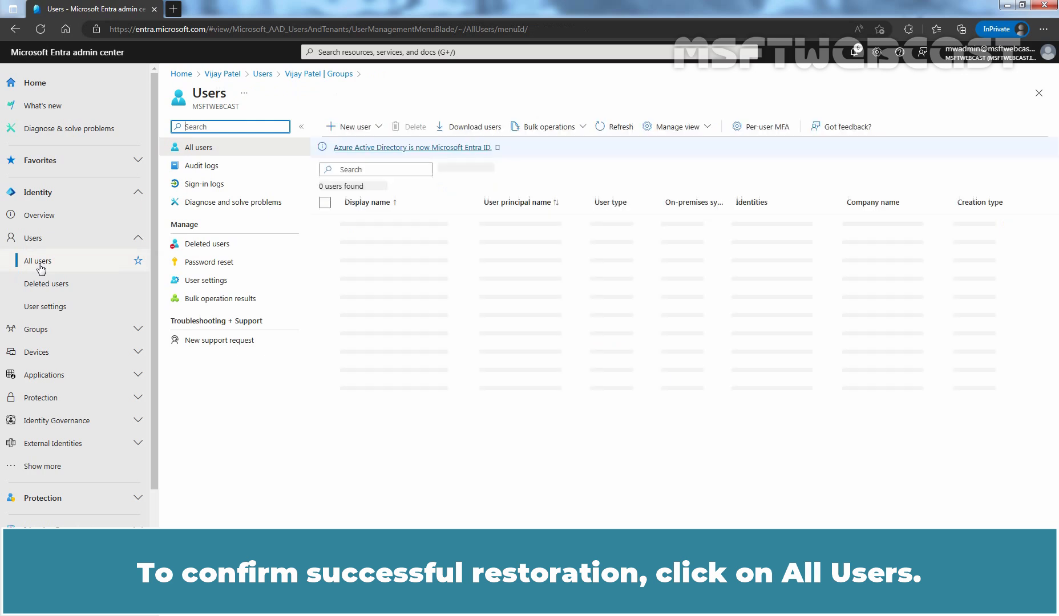